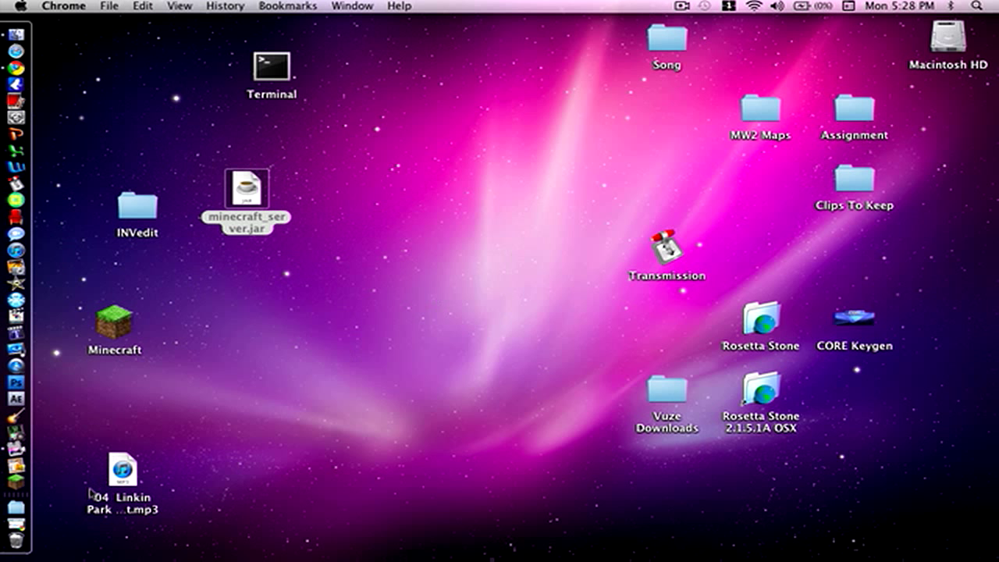
Bring up the INVedit thread on the Minecraft Forums in Chrome and download the INVedit zip from its main download link.
{"action": "left_click", "coordinate": [23, 529]}
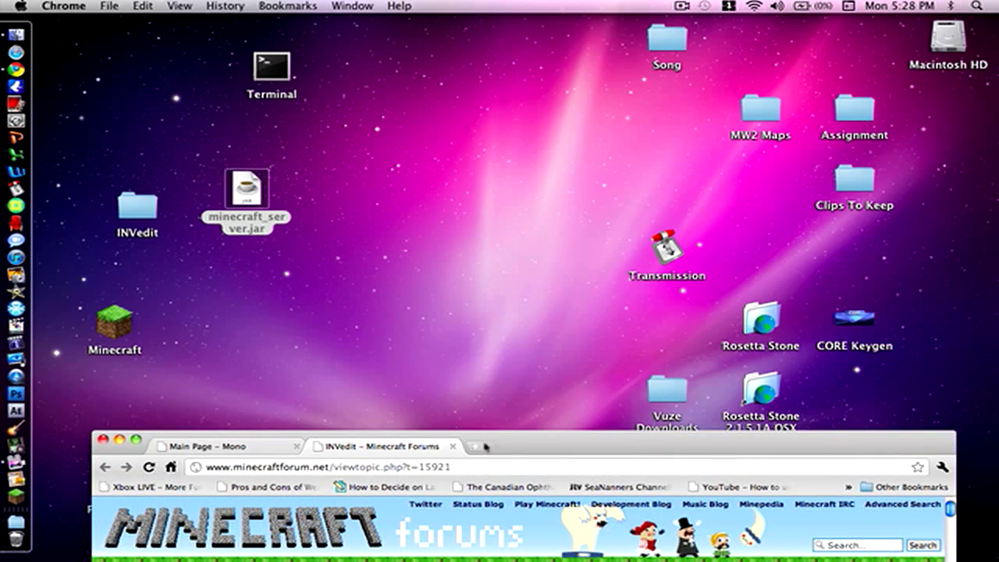
{"action": "left_click_drag", "start_coordinate": [510, 443], "coordinate": [515, 26]}
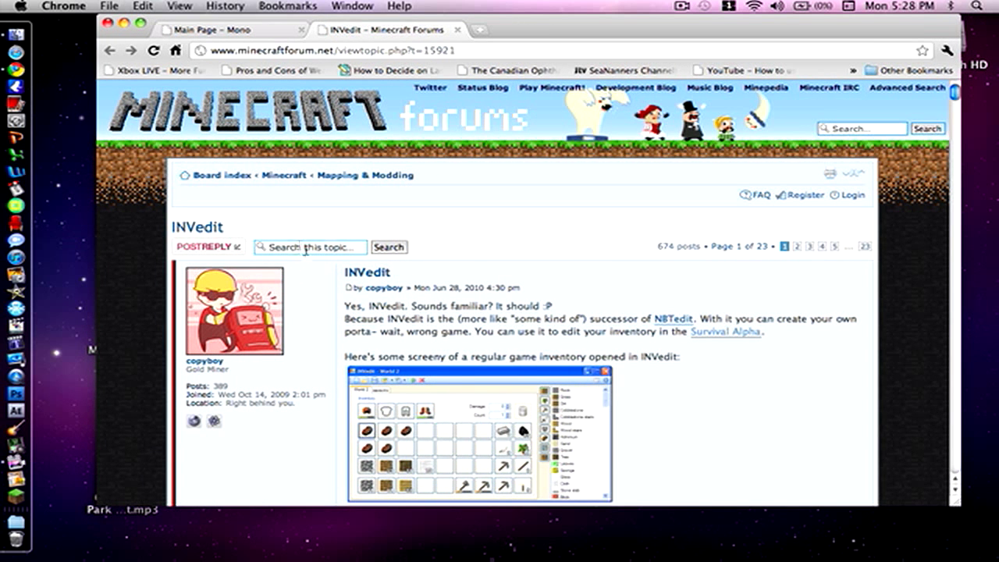
{"action": "scroll", "coordinate": [479, 341], "scroll_direction": "down", "scroll_amount": 3}
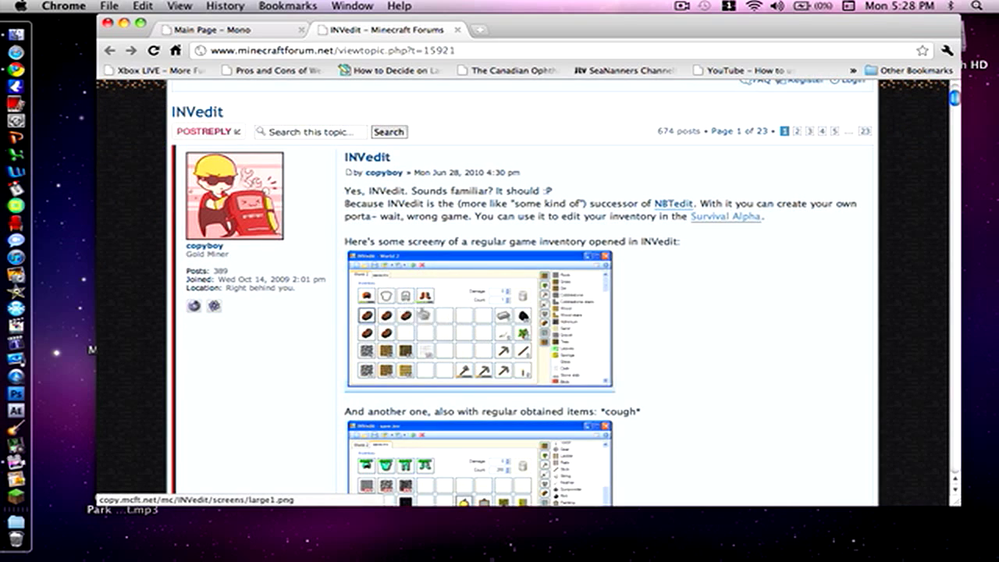
{"action": "scroll", "coordinate": [411, 340], "scroll_direction": "down", "scroll_amount": 1}
{"action": "scroll", "coordinate": [411, 341], "scroll_direction": "down", "scroll_amount": 10}
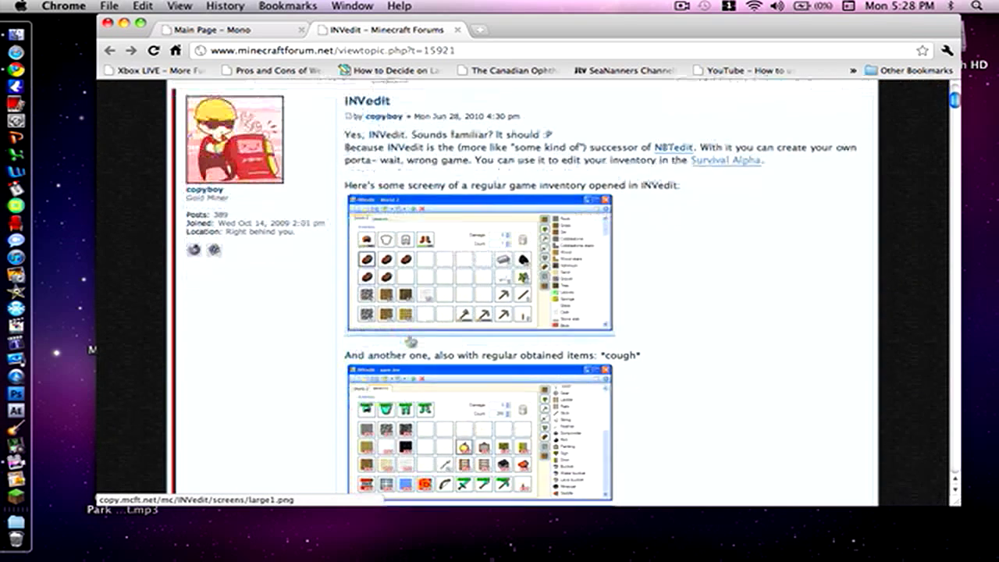
{"action": "scroll", "coordinate": [412, 341], "scroll_direction": "down", "scroll_amount": 3}
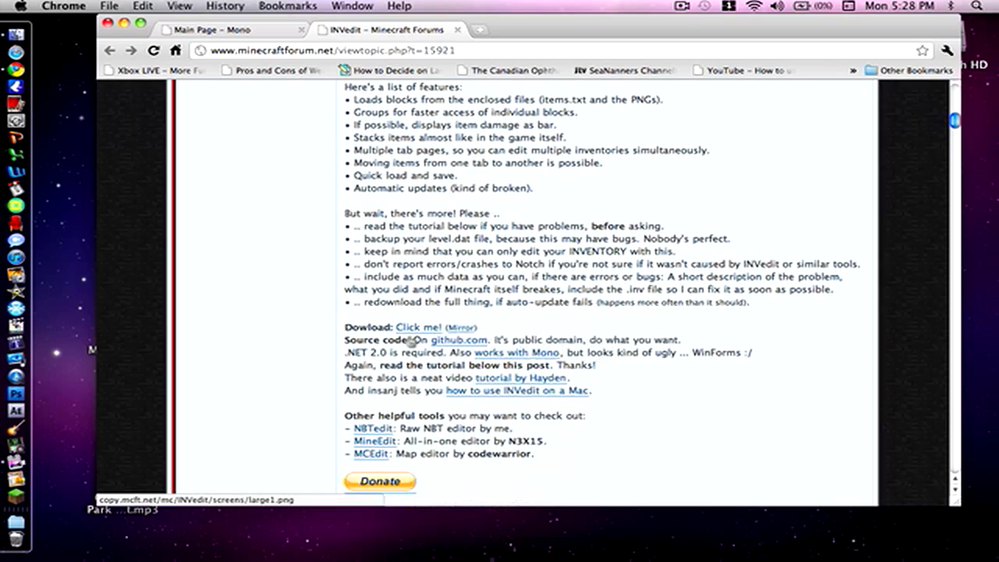
{"action": "scroll", "coordinate": [411, 341], "scroll_direction": "up", "scroll_amount": 13}
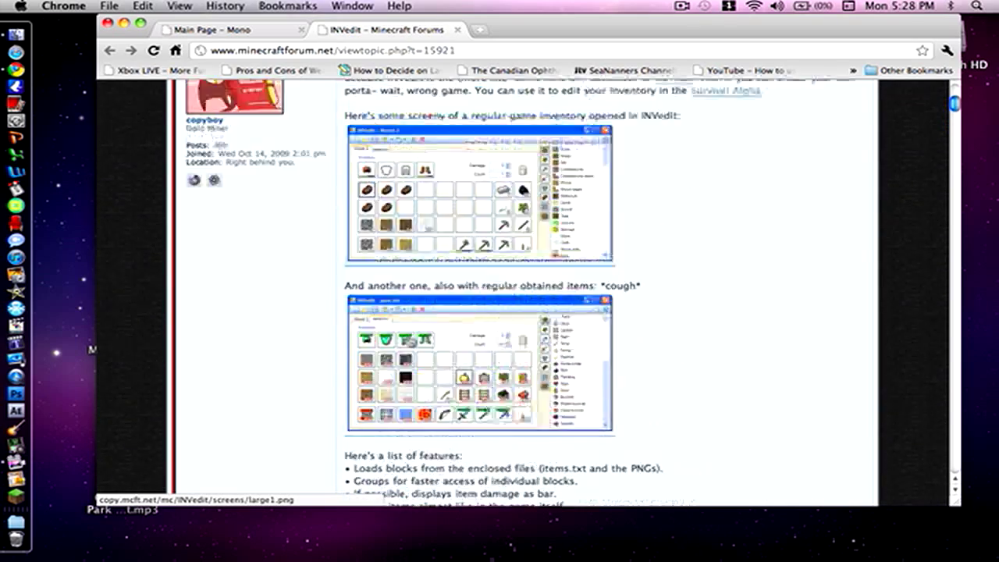
{"action": "scroll", "coordinate": [411, 341], "scroll_direction": "down", "scroll_amount": 14}
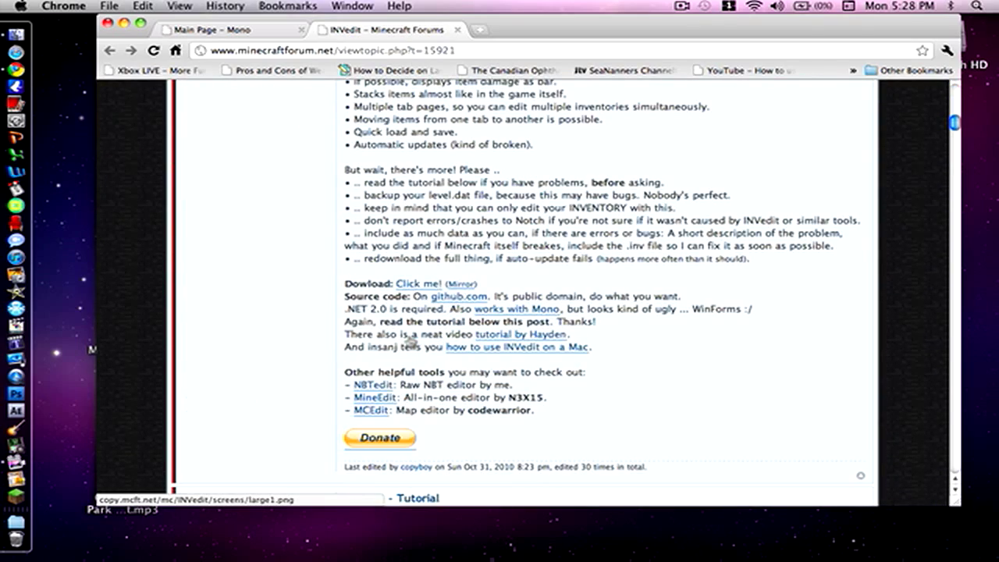
{"action": "left_click", "coordinate": [402, 284]}
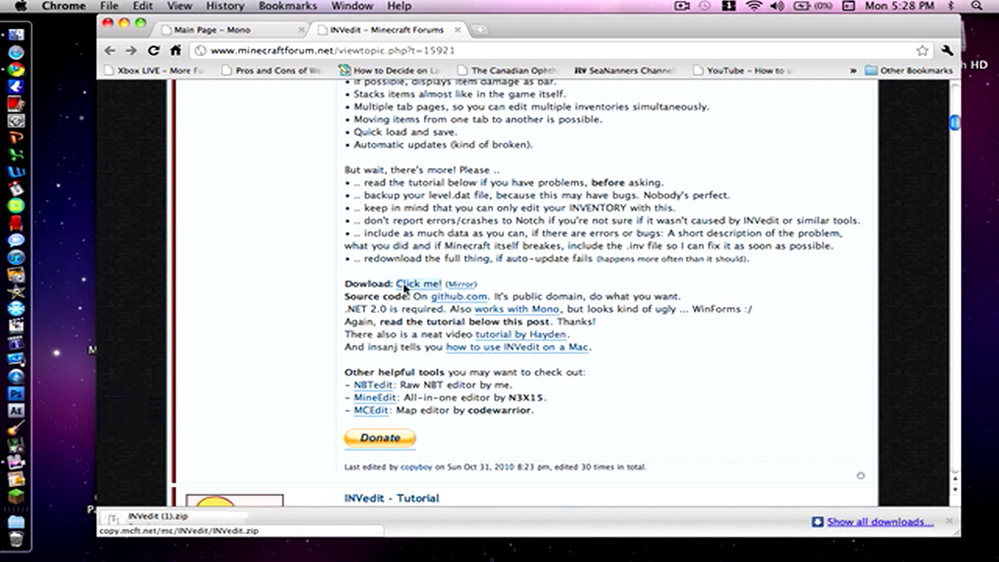
{"action": "scroll", "coordinate": [263, 373], "scroll_direction": "down", "scroll_amount": 3}
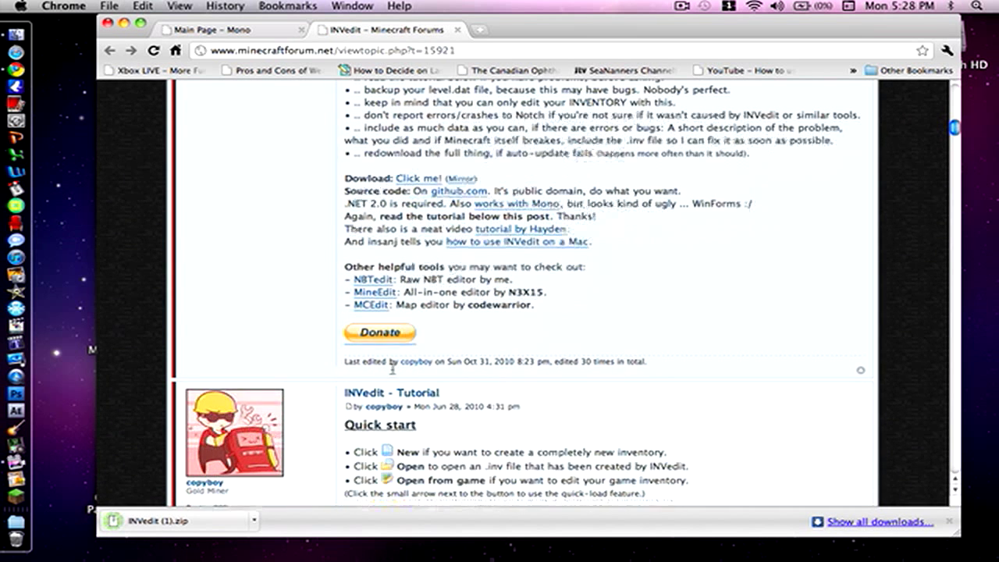
Reveal the downloaded INVedit (1).zip in Finder and view the contents of the INVedit folder, closing the window when done.
{"action": "left_click", "coordinate": [253, 523]}
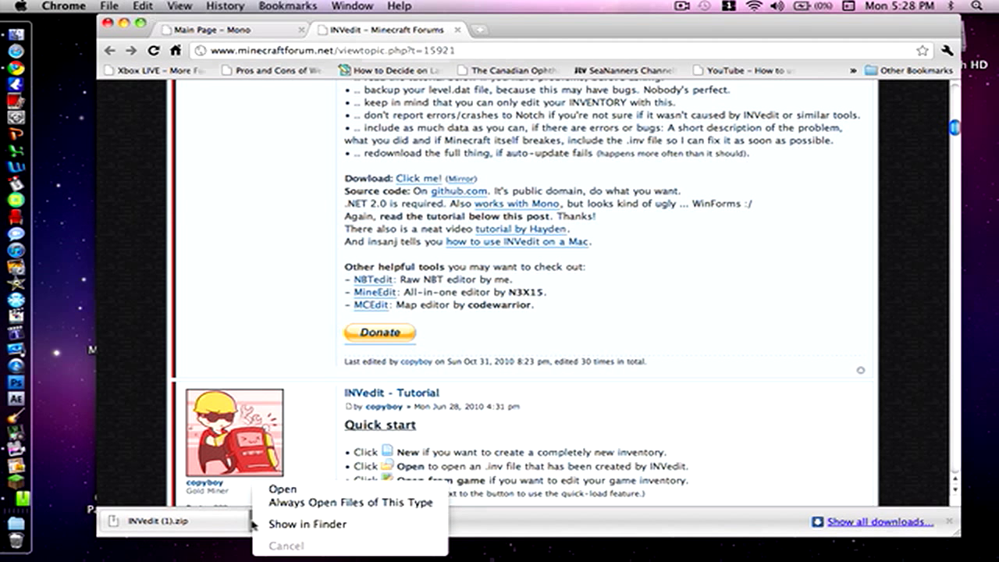
{"action": "left_click", "coordinate": [272, 502]}
{"action": "left_click", "coordinate": [283, 525]}
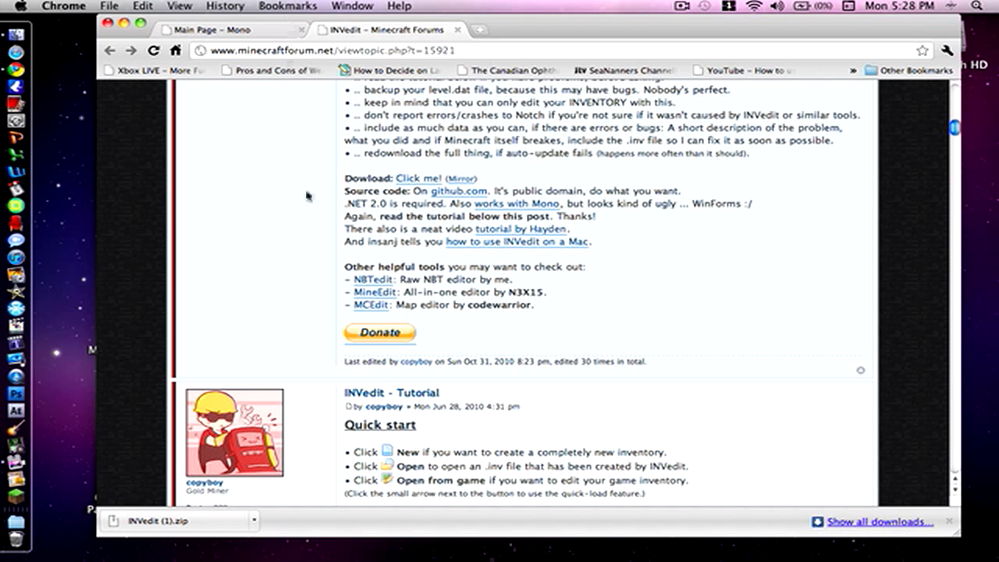
{"action": "left_click", "coordinate": [258, 523]}
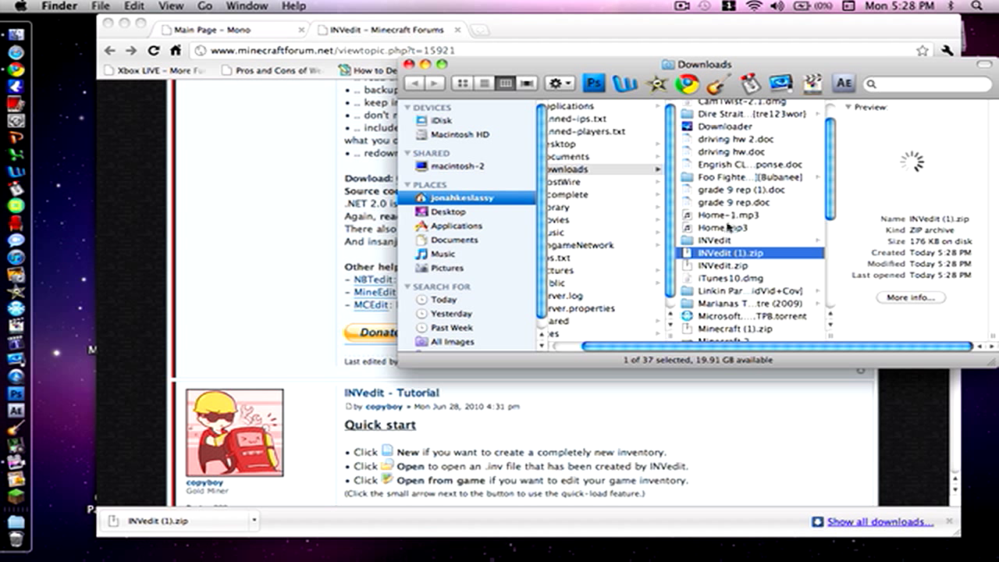
{"action": "left_click", "coordinate": [717, 241]}
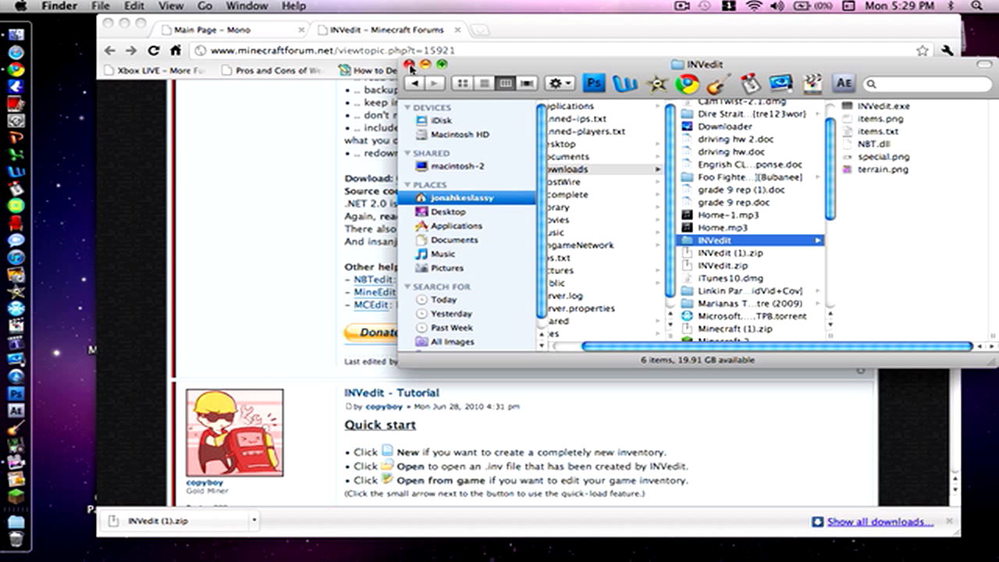
{"action": "left_click", "coordinate": [410, 65]}
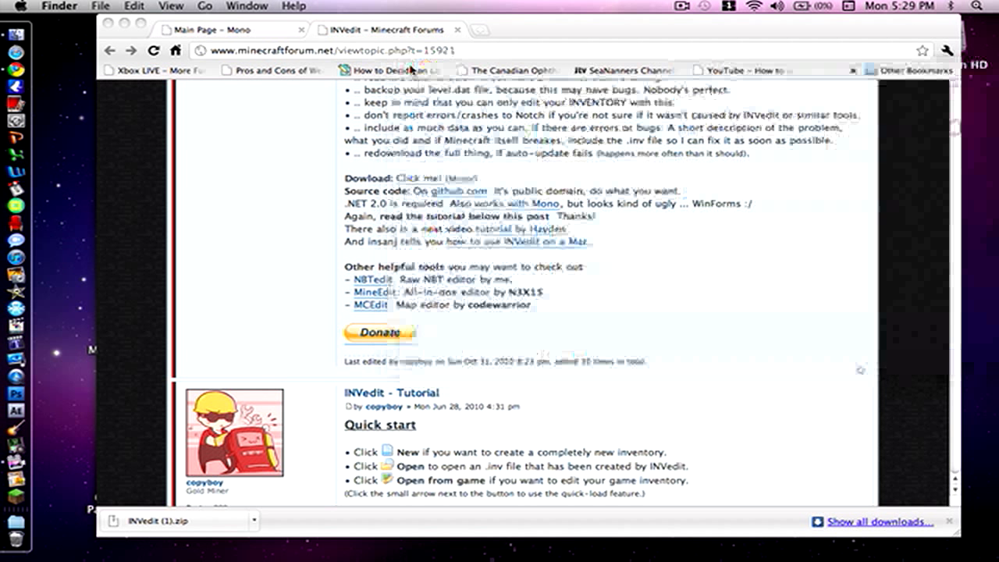
Request the universal Mono 2.8 Framework download for Mac OS X from the Mono website and discard the file.
{"action": "left_click", "coordinate": [254, 33]}
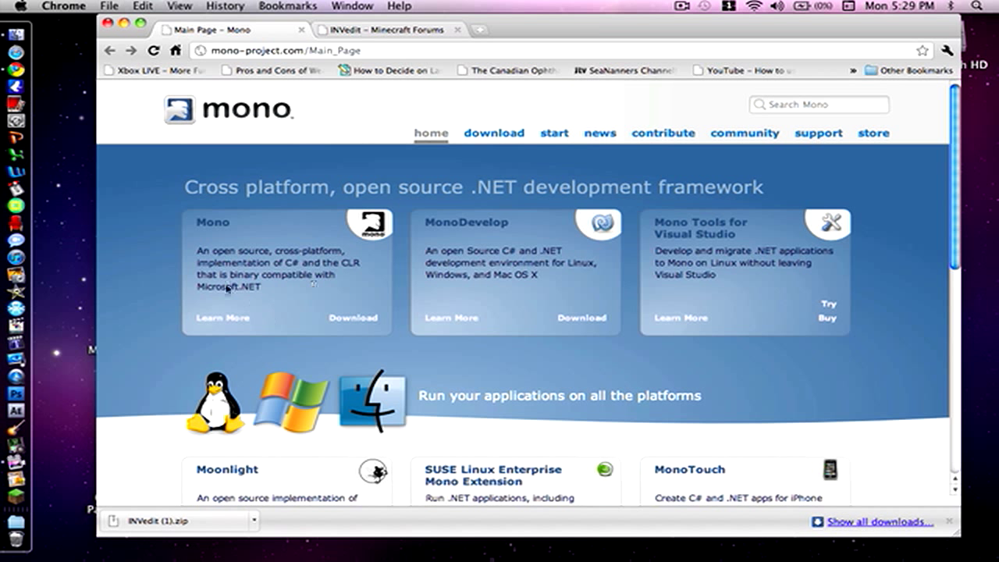
{"action": "left_click", "coordinate": [357, 319]}
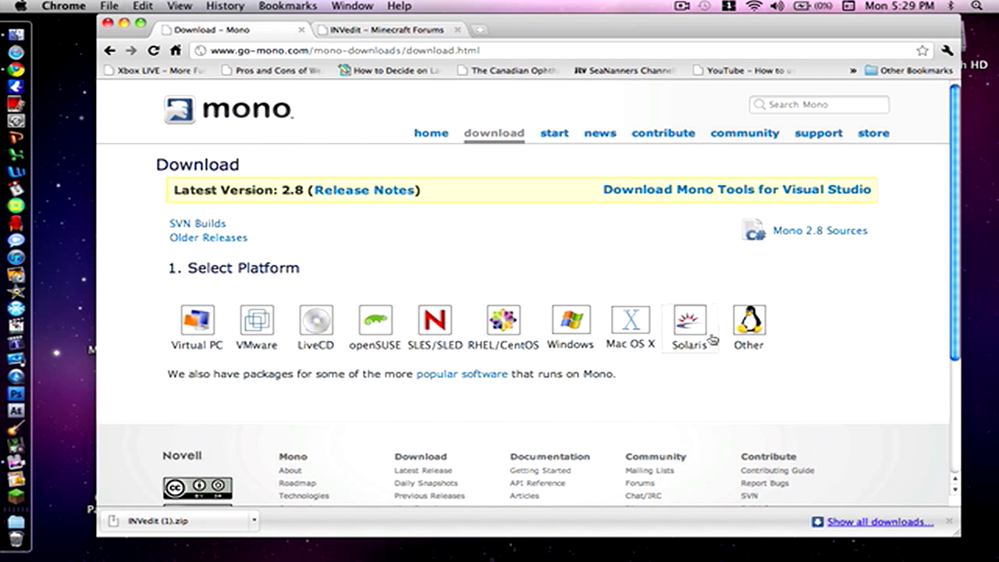
{"action": "left_click", "coordinate": [646, 324]}
{"action": "scroll", "coordinate": [646, 325], "scroll_direction": "down", "scroll_amount": 10}
{"action": "scroll", "coordinate": [646, 325], "scroll_direction": "up", "scroll_amount": 5}
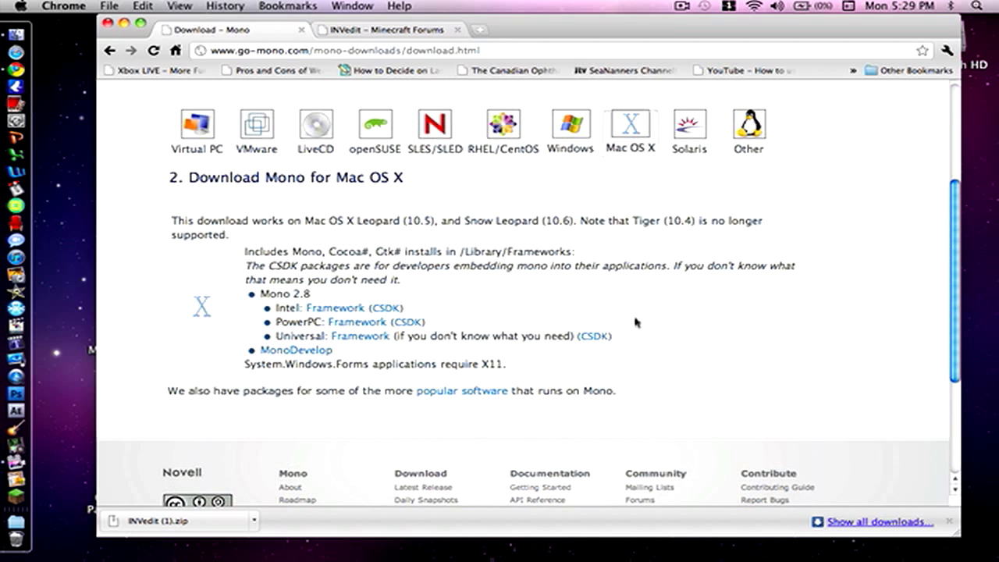
{"action": "left_click", "coordinate": [344, 337]}
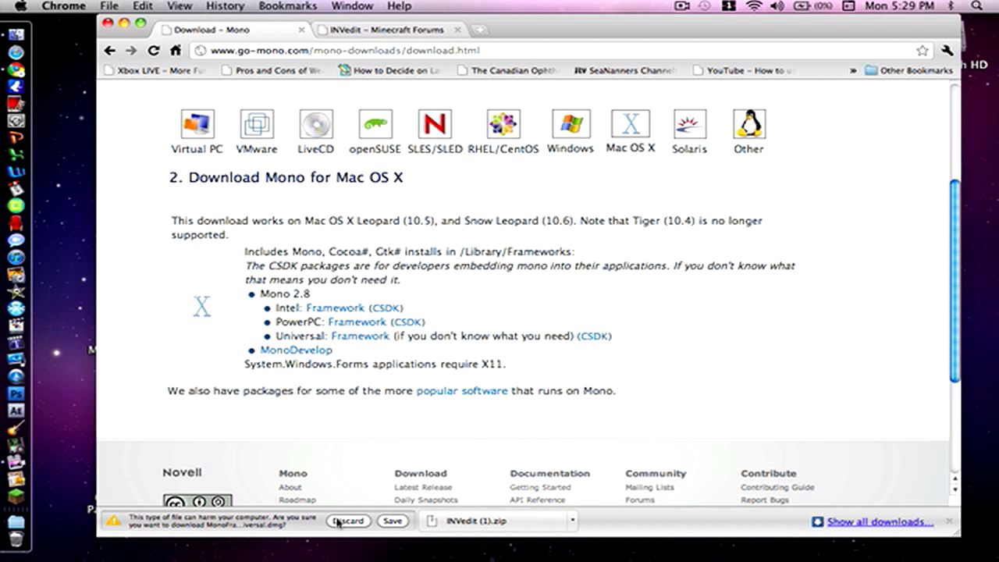
{"action": "left_click", "coordinate": [348, 521]}
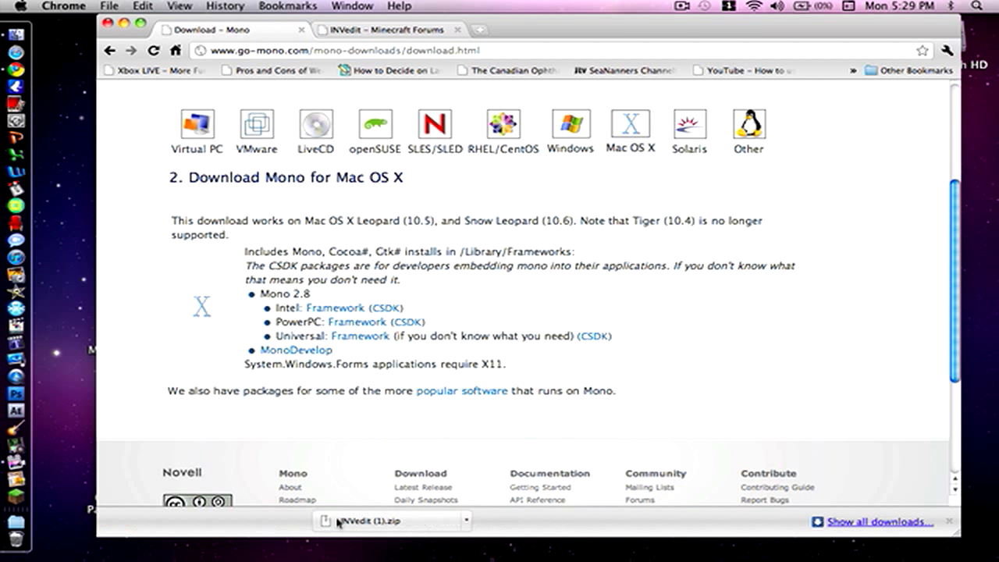
Clear the browser off the desktop and list the home folder's contents in a Terminal session with ls.
{"action": "left_click_drag", "start_coordinate": [131, 134], "coordinate": [114, 86]}
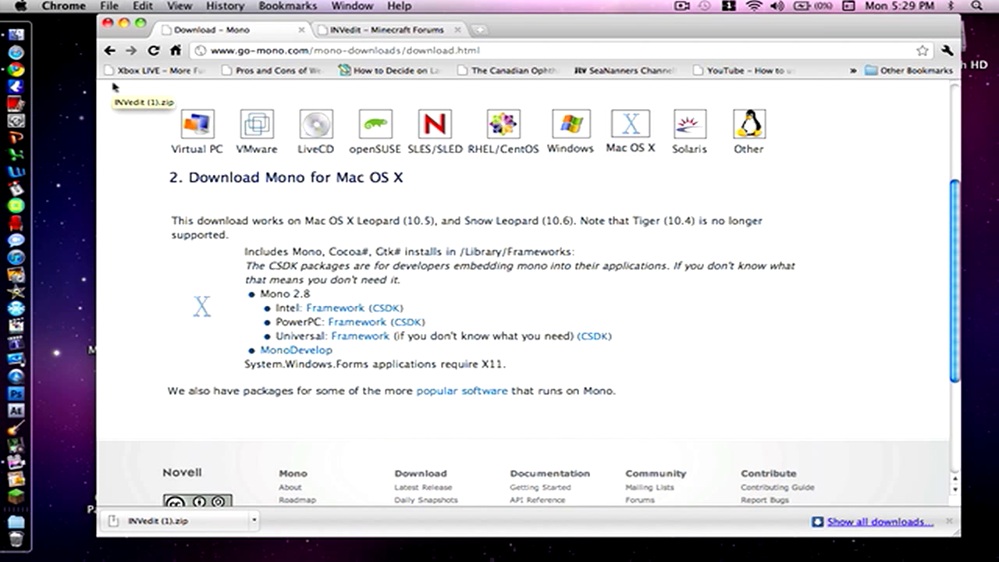
{"action": "left_click_drag", "start_coordinate": [115, 87], "coordinate": [105, 27]}
{"action": "key", "text": "F11"}
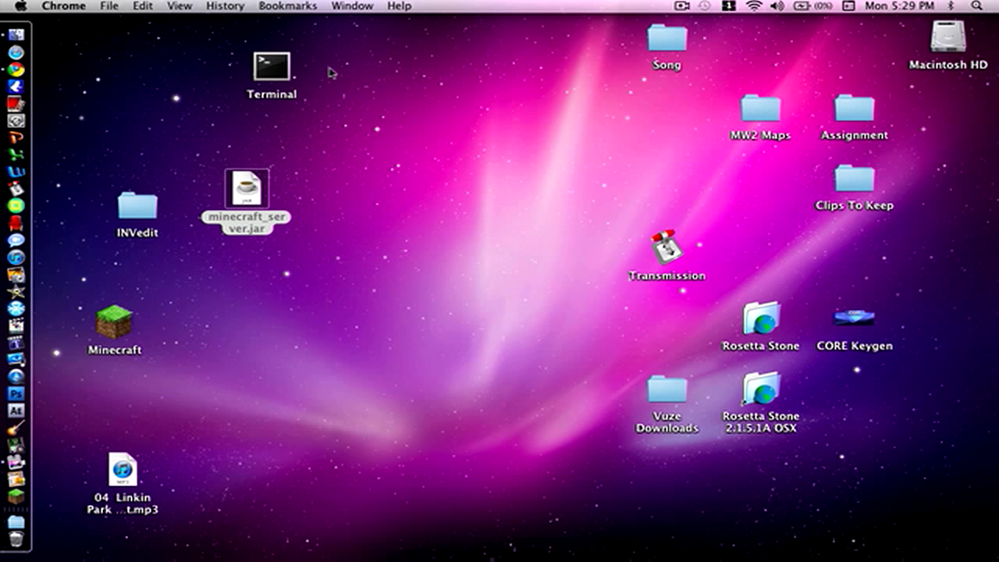
{"action": "double_click", "coordinate": [272, 70]}
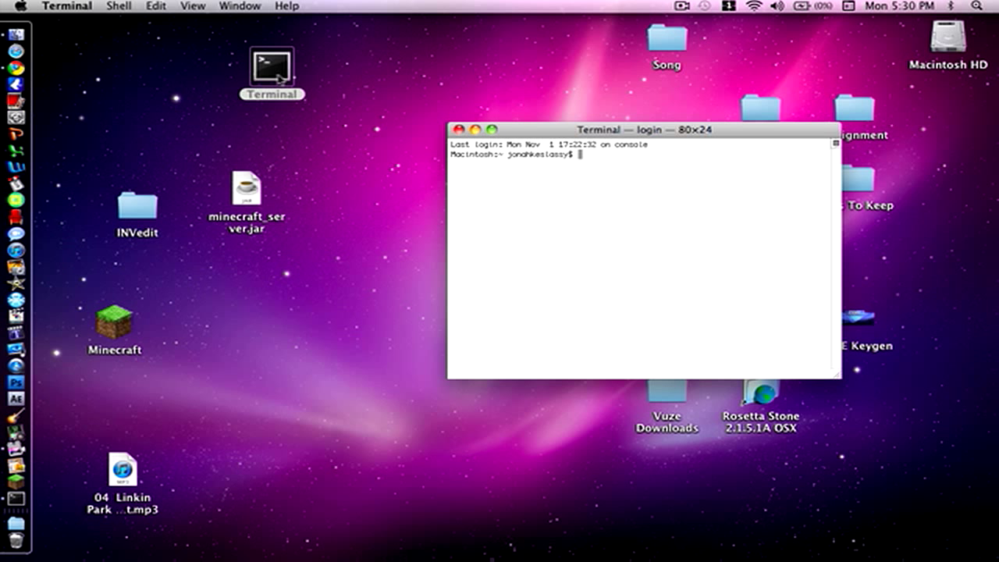
{"action": "type", "text": "ls"}
{"action": "key", "text": "Return"}
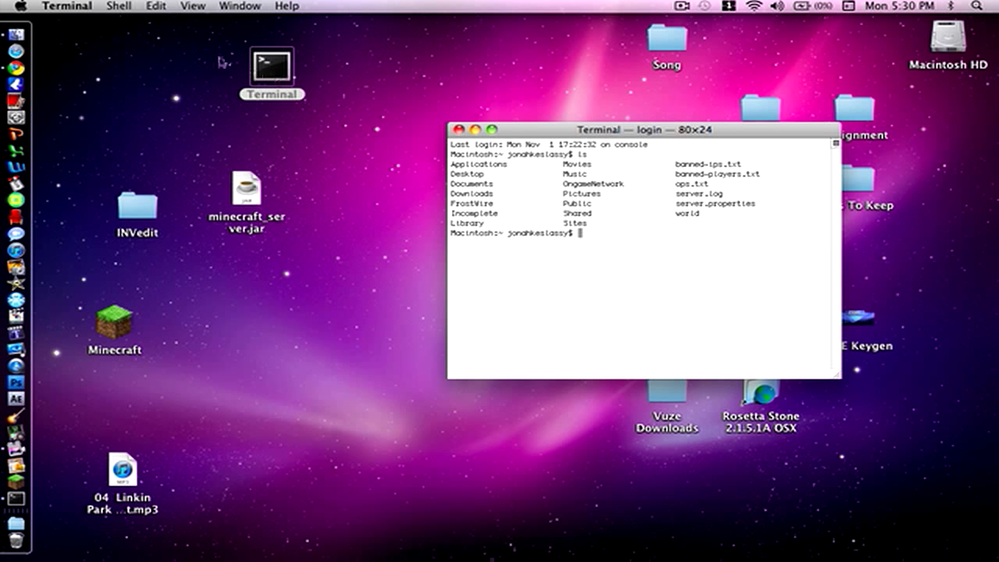
Change to the desktop directory with cd desktop and list its contents with ls.
{"action": "left_click_drag", "start_coordinate": [451, 174], "coordinate": [484, 175]}
{"action": "left_click", "coordinate": [591, 235]}
{"action": "type", "text": "cd desktop"}
{"action": "key", "text": "Return"}
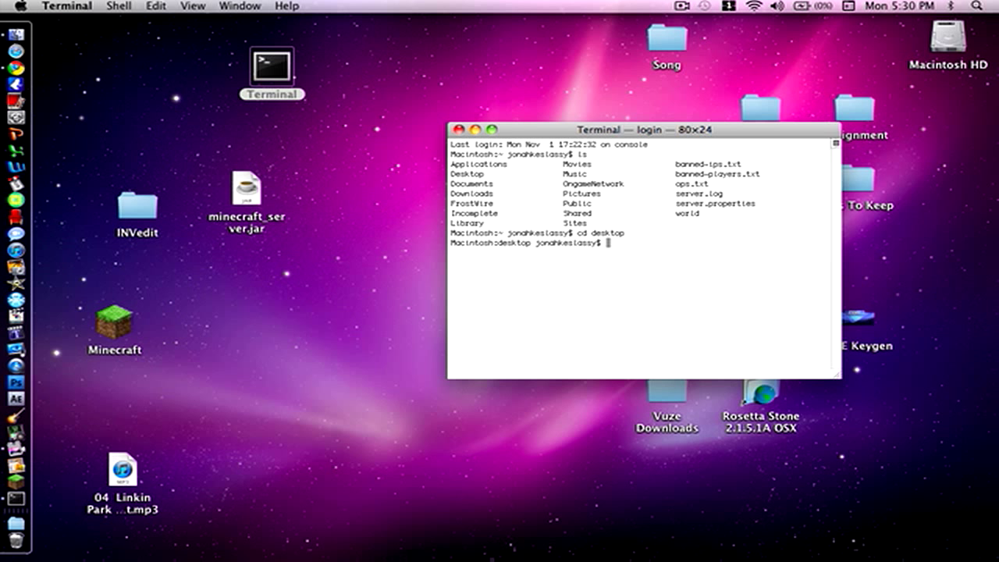
{"action": "type", "text": "ls"}
{"action": "key", "text": "Return"}
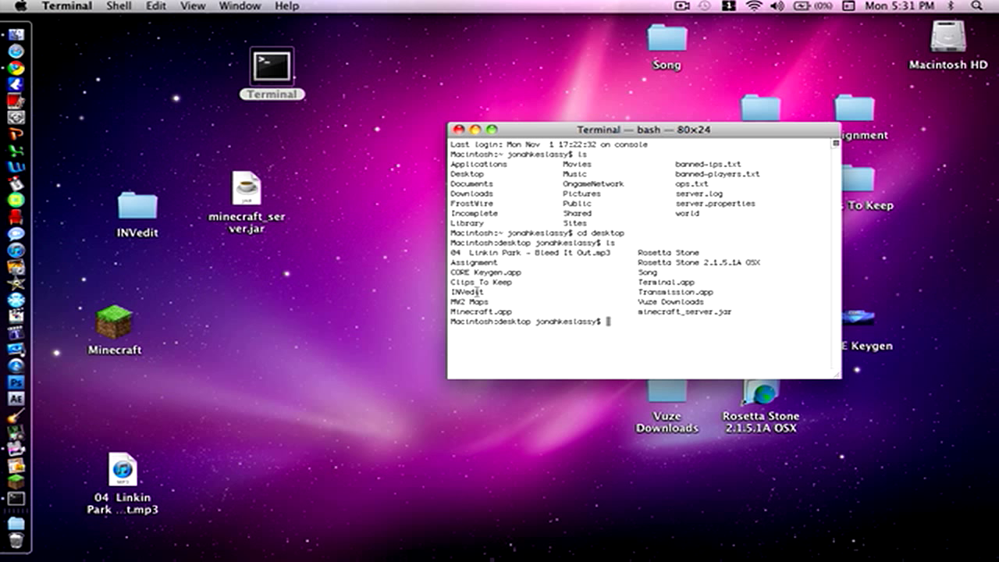
Enter the INVedit folder with cd invedit and list its files with ls.
{"action": "type", "text": "cd invedit"}
{"action": "key", "text": "Return"}
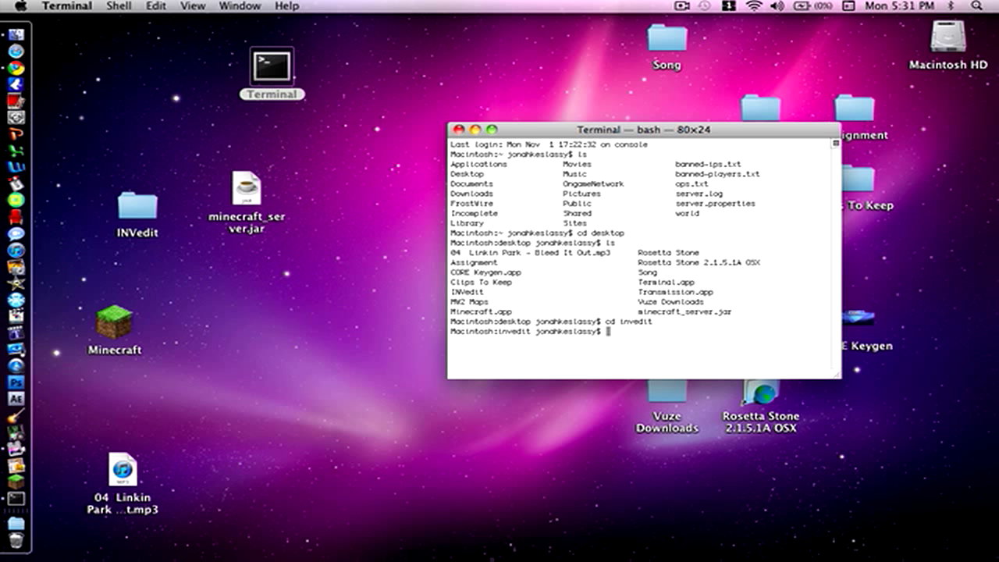
{"action": "type", "text": "ls"}
{"action": "key", "text": "Return"}
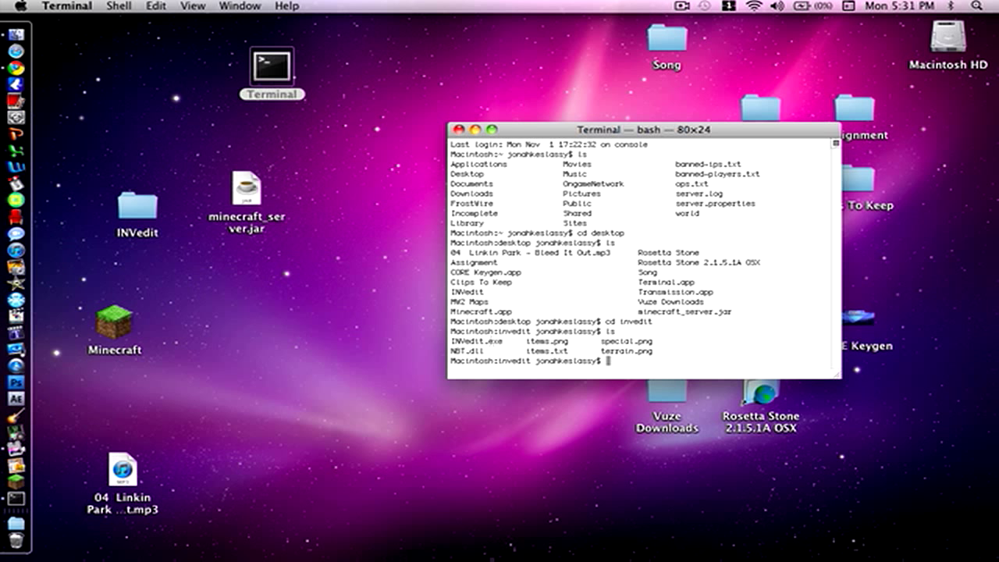
Launch INVedit with the command mono invedit.exe and create a new empty inventory in it.
{"action": "type", "text": "mono invedit.exe"}
{"action": "key", "text": "Return"}
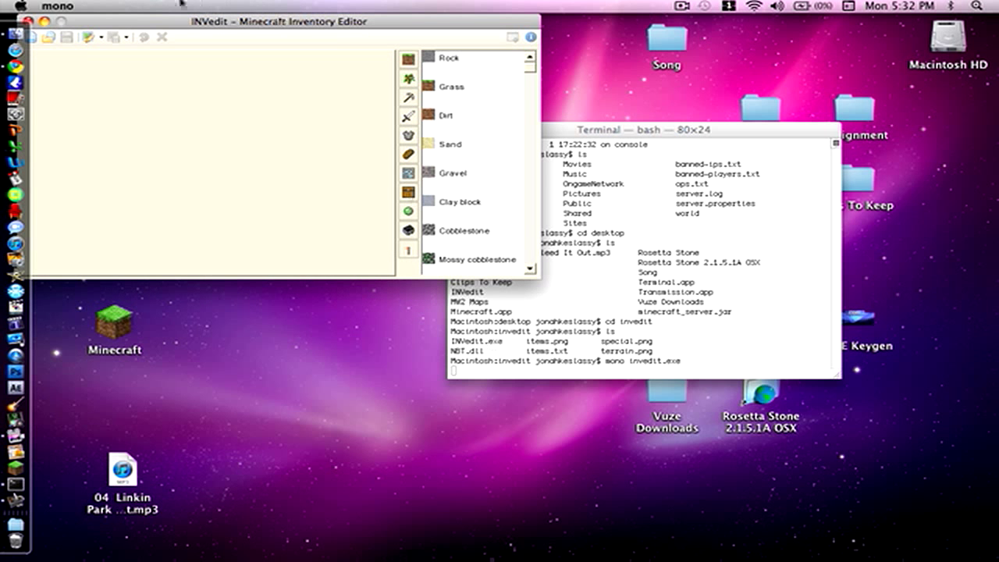
{"action": "left_click_drag", "start_coordinate": [195, 21], "coordinate": [400, 125]}
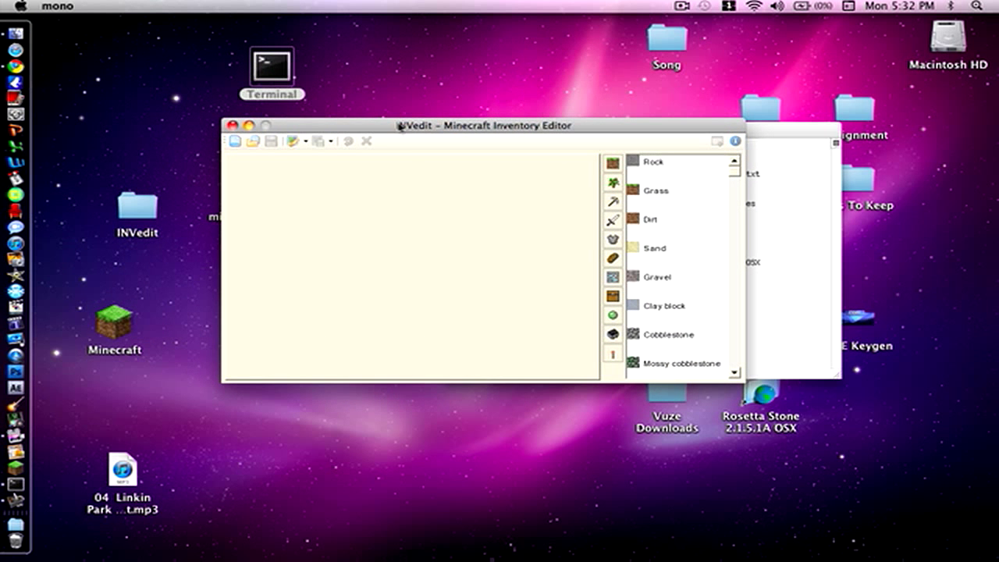
{"action": "left_click", "coordinate": [235, 142]}
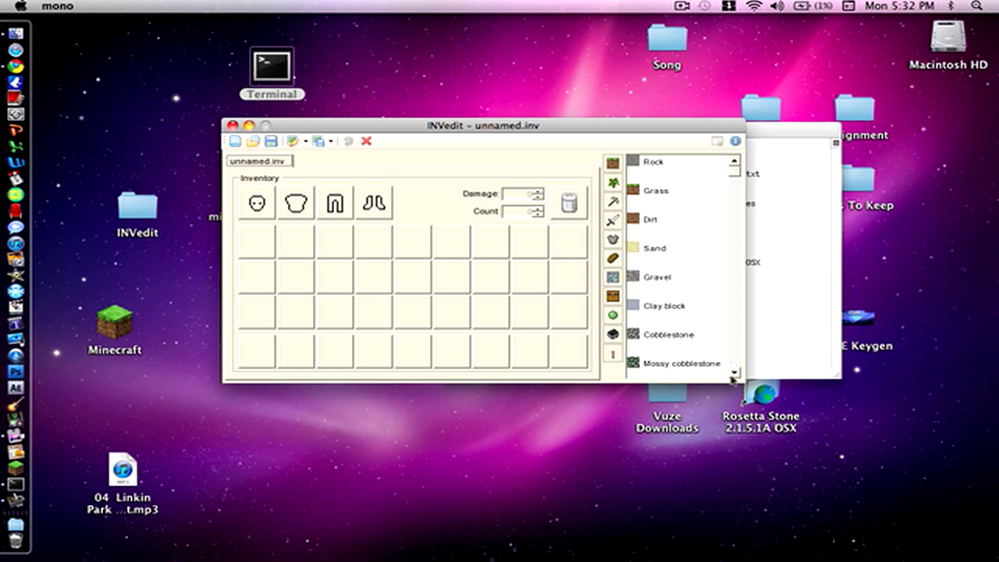
Look through the item list from the basic blocks down to the ores, metal bars and Diamond.
{"action": "left_click", "coordinate": [736, 375]}
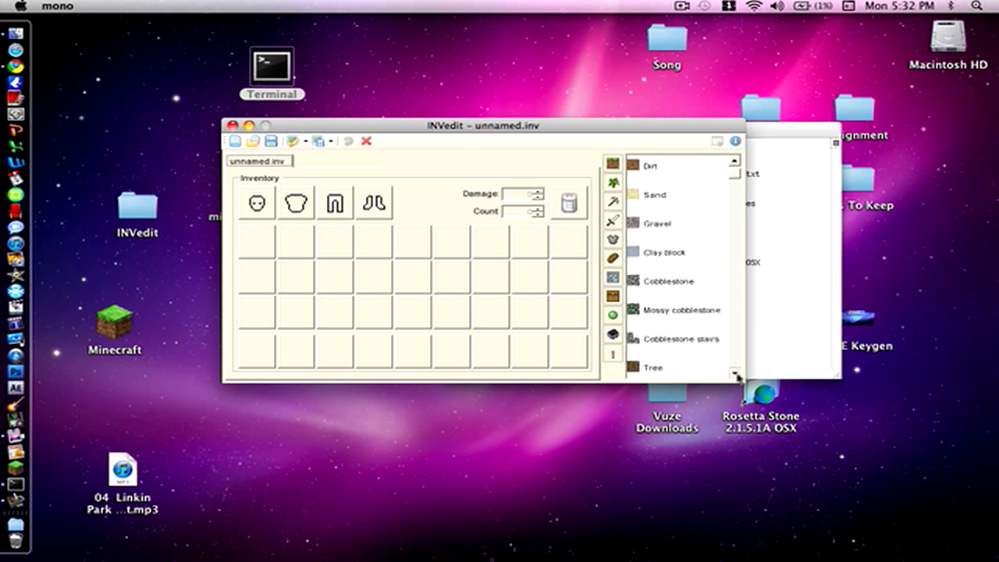
{"action": "left_click", "coordinate": [736, 375]}
{"action": "left_click", "coordinate": [736, 375]}
{"action": "left_click", "coordinate": [736, 375]}
{"action": "left_click", "coordinate": [736, 375]}
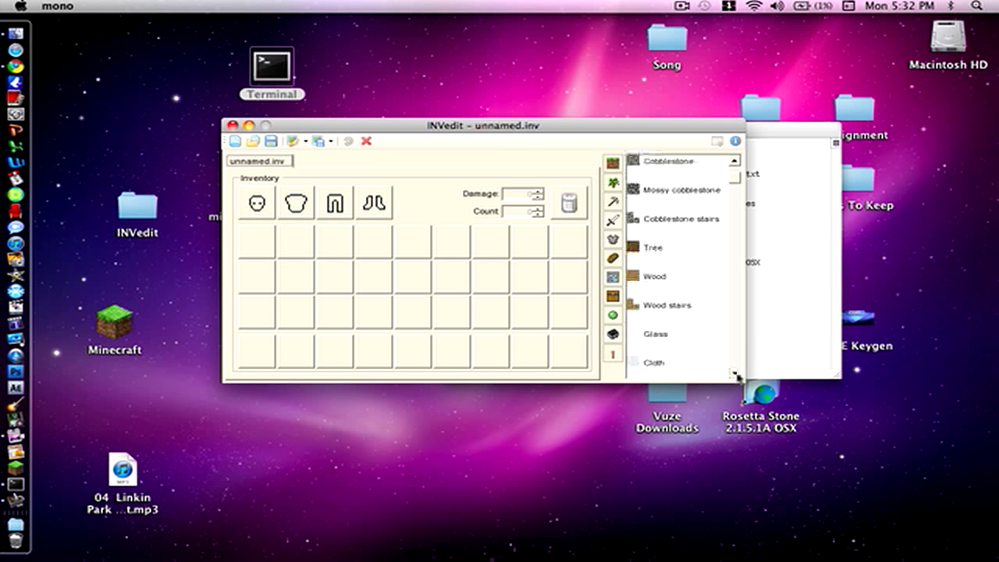
{"action": "left_click_drag", "start_coordinate": [736, 374], "coordinate": [736, 375]}
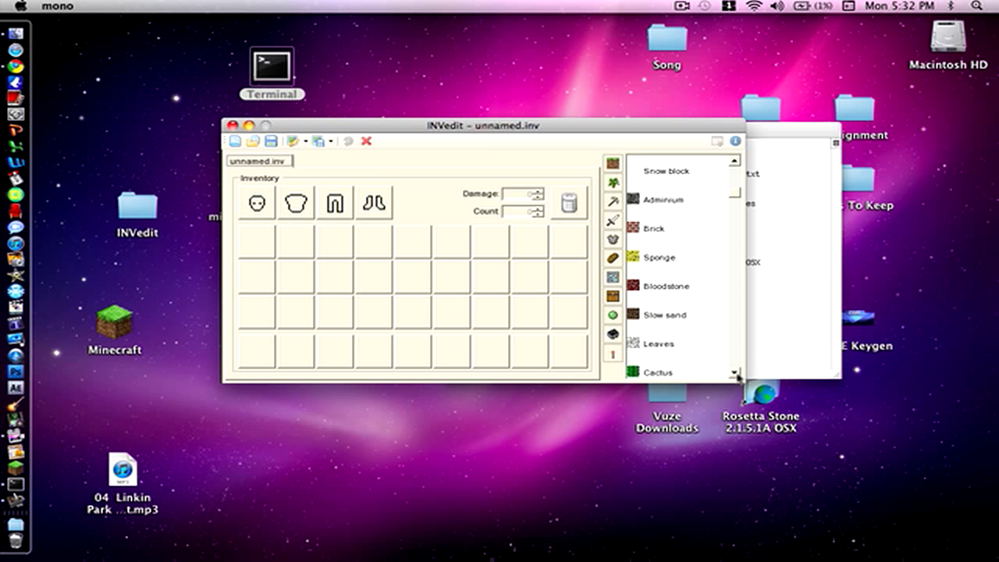
{"action": "left_click", "coordinate": [736, 374]}
{"action": "left_click", "coordinate": [736, 375]}
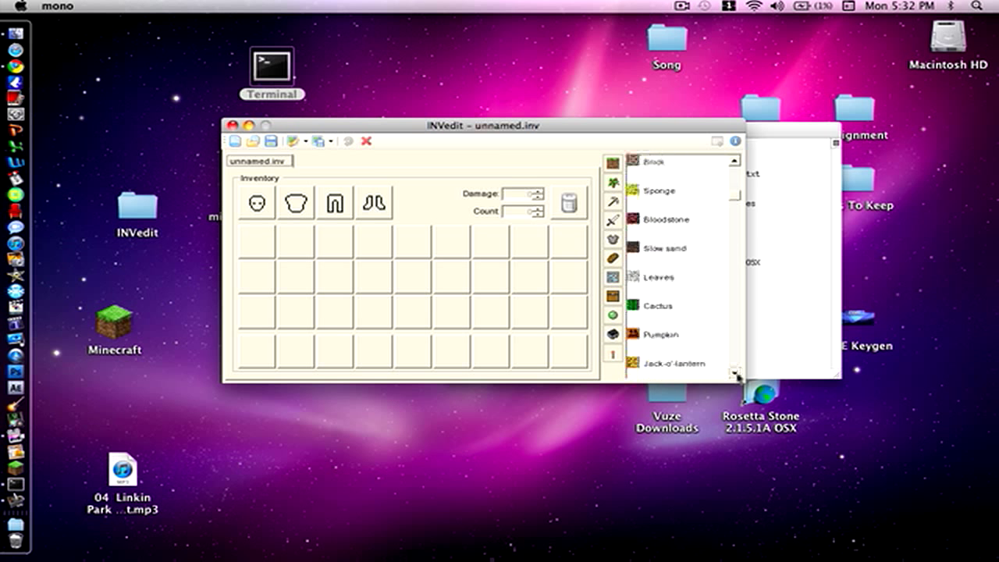
{"action": "left_click", "coordinate": [736, 374]}
{"action": "left_click", "coordinate": [736, 374]}
{"action": "left_click_drag", "start_coordinate": [736, 374], "coordinate": [736, 374]}
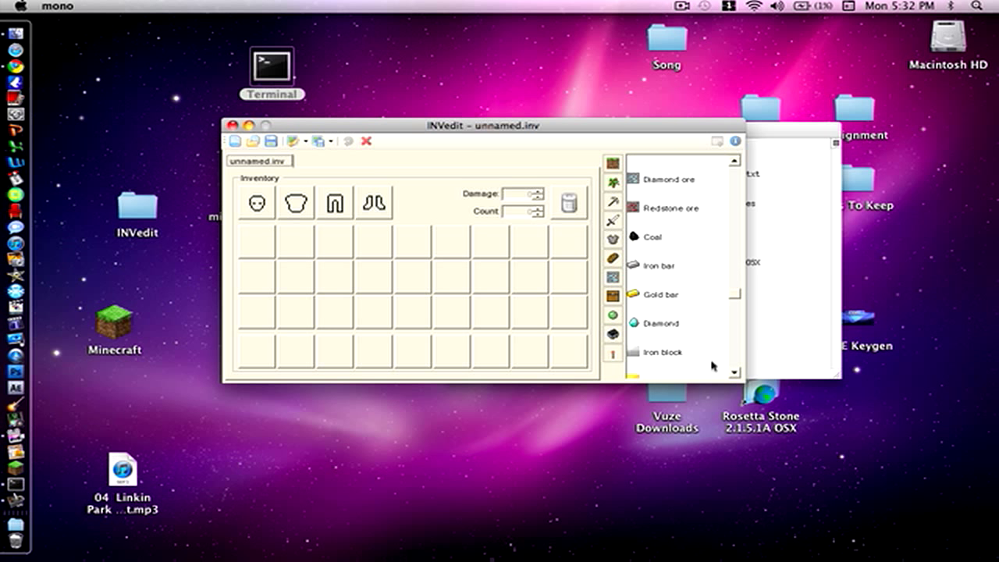
Place a Diamond in the first slot of the main inventory grid and set its count to 4.
{"action": "left_click", "coordinate": [676, 326]}
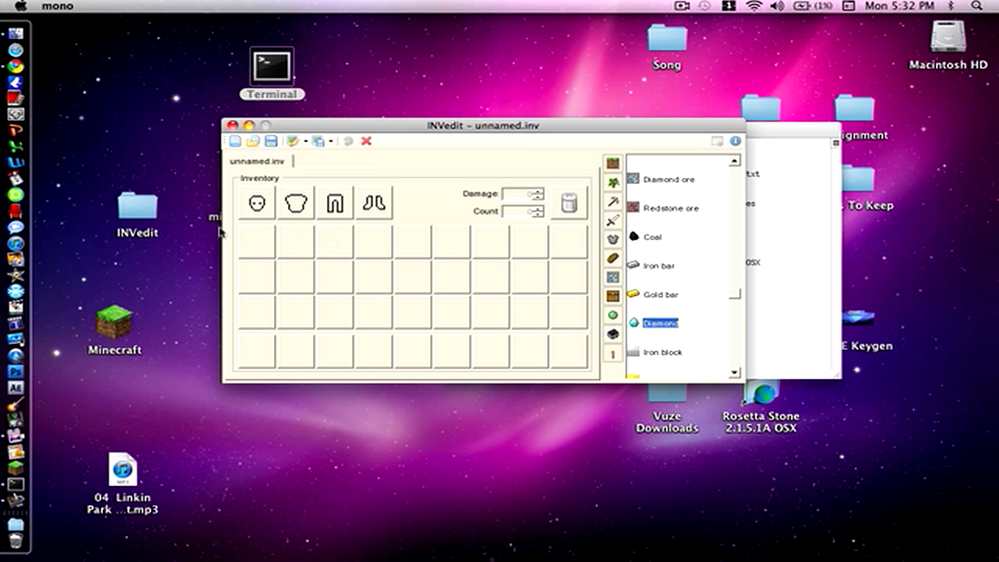
{"action": "left_click", "coordinate": [252, 245]}
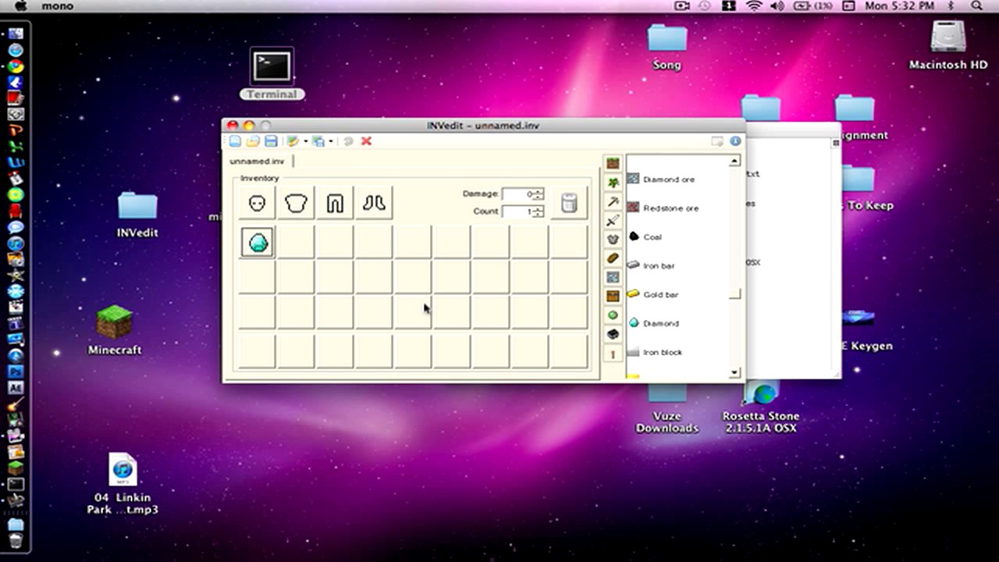
{"action": "left_click", "coordinate": [539, 209]}
{"action": "left_click", "coordinate": [538, 209]}
{"action": "left_click", "coordinate": [538, 208]}
Save the inventory to the game as level.dat in World1, under the personal folder's Library/Application Support/minecraft/saves.
{"action": "left_click", "coordinate": [319, 142]}
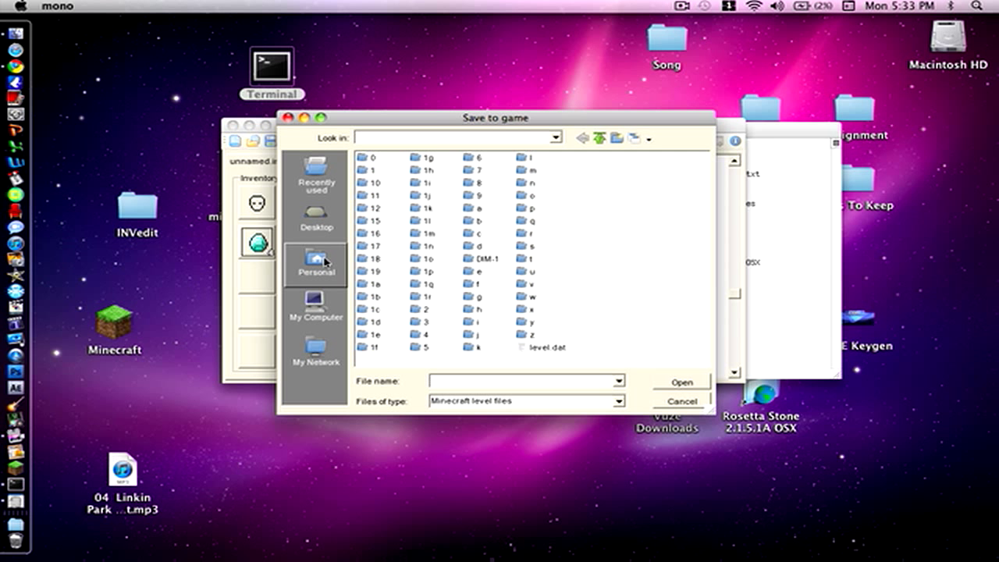
{"action": "left_click", "coordinate": [324, 262]}
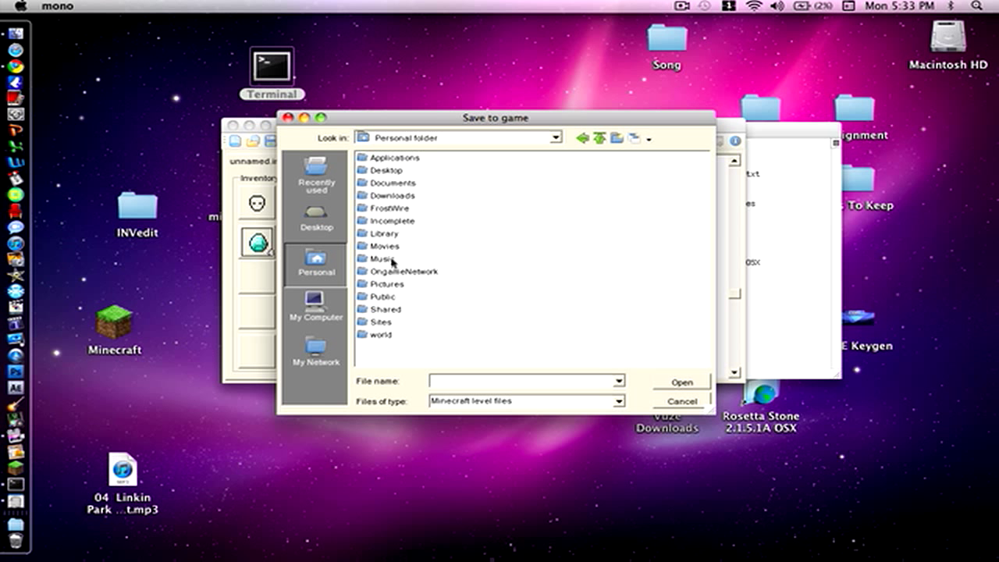
{"action": "left_click", "coordinate": [395, 235]}
{"action": "double_click", "coordinate": [397, 236]}
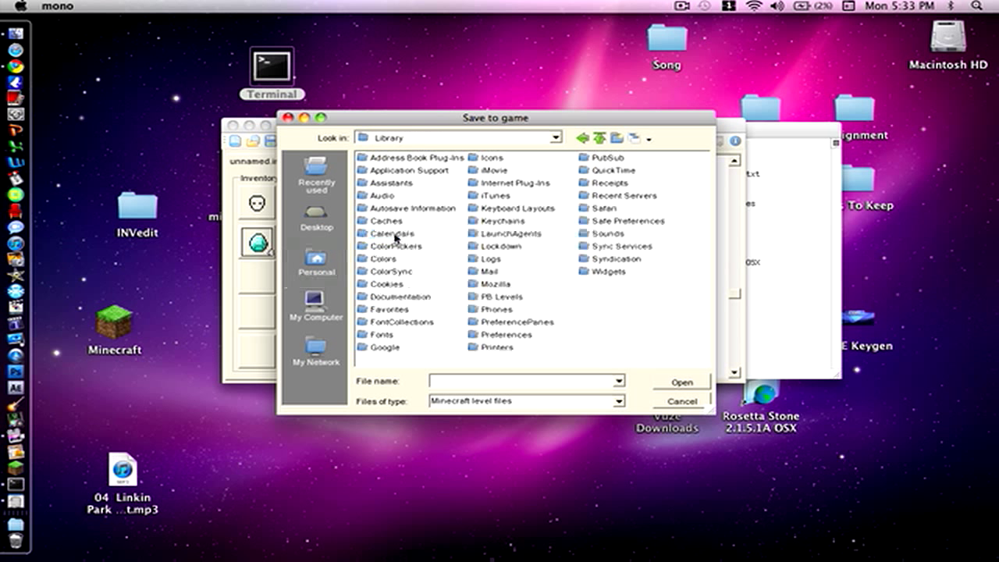
{"action": "double_click", "coordinate": [416, 171]}
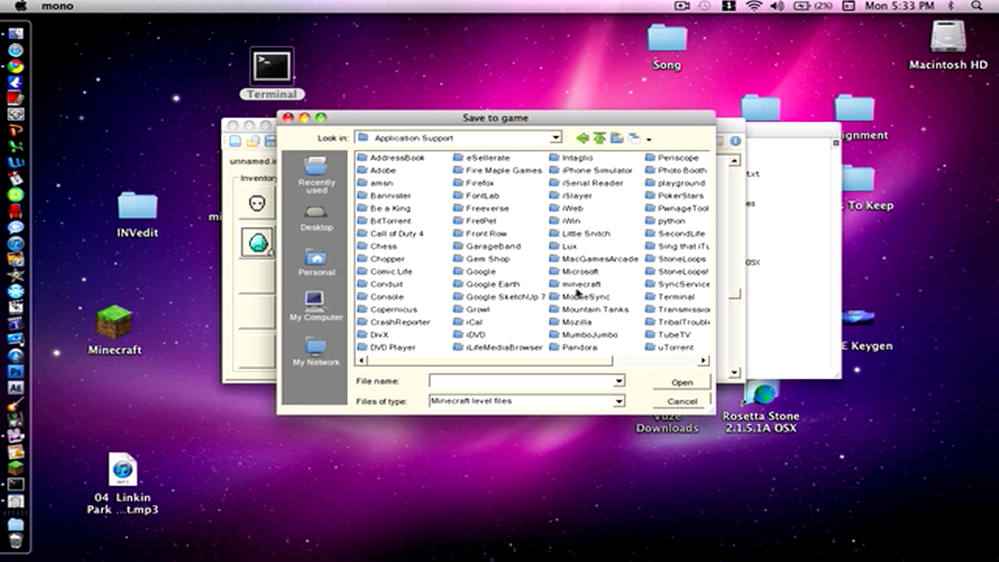
{"action": "double_click", "coordinate": [575, 287]}
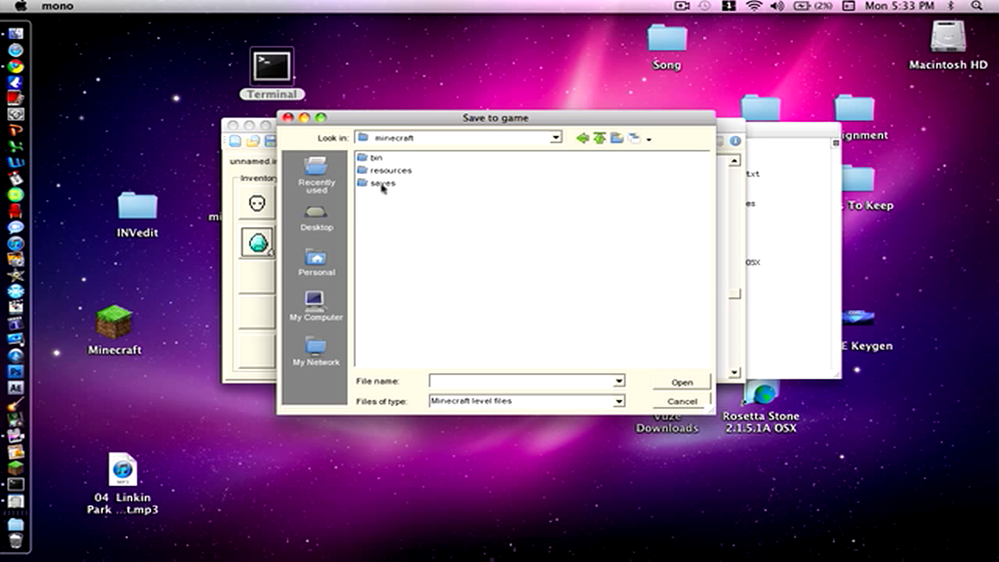
{"action": "double_click", "coordinate": [382, 185]}
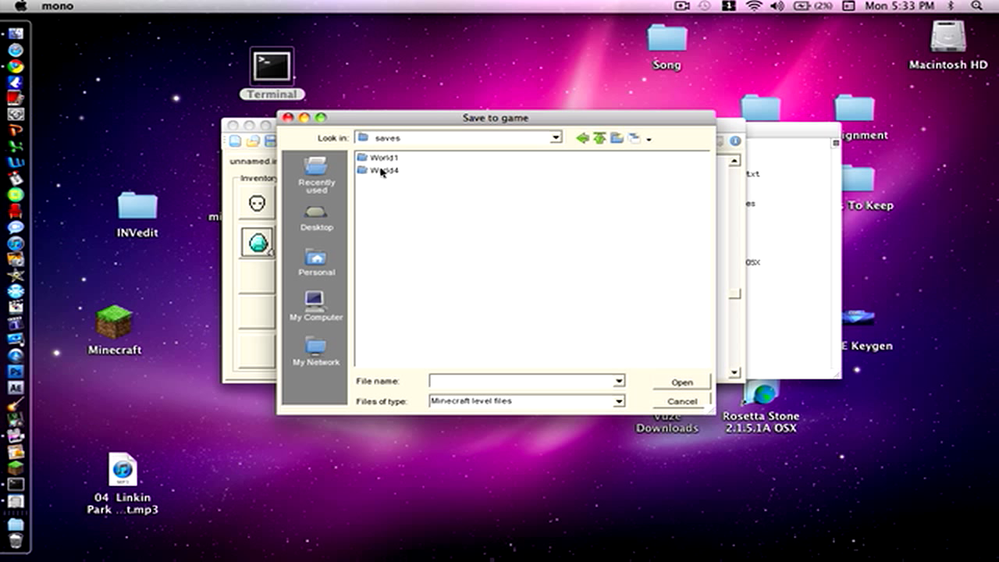
{"action": "double_click", "coordinate": [383, 158]}
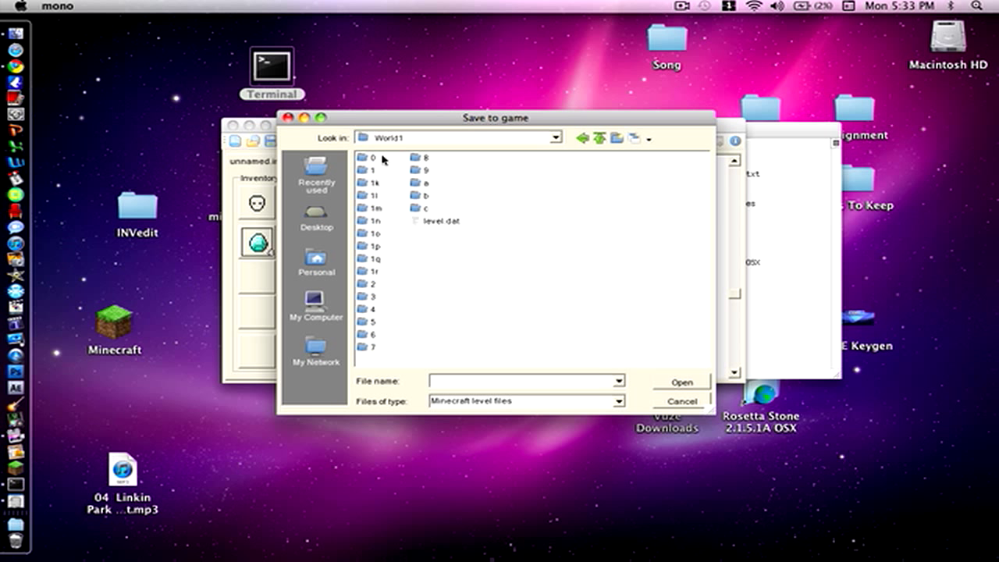
{"action": "left_click", "coordinate": [434, 224]}
{"action": "double_click", "coordinate": [434, 222]}
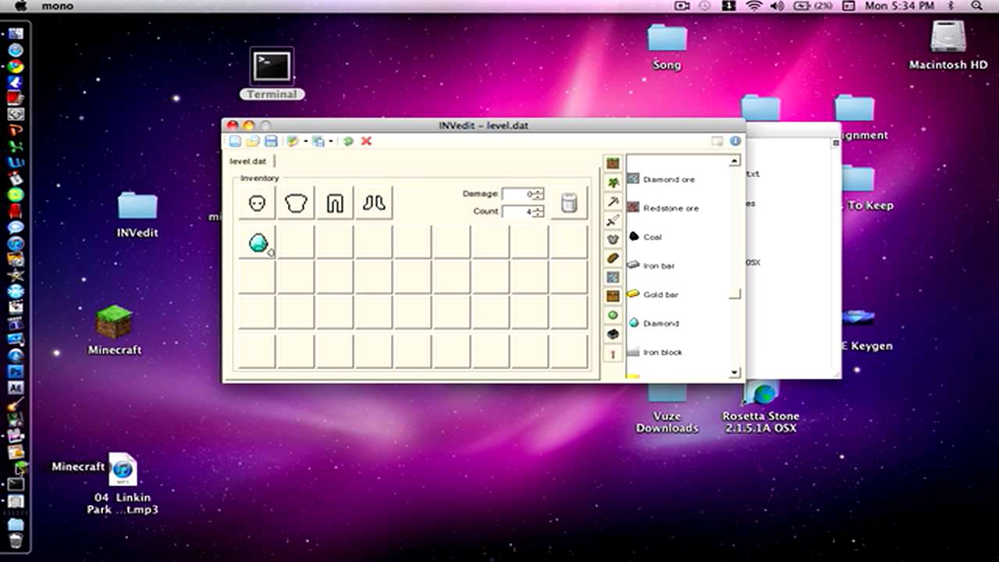
Switch to Minecraft, log in with the remembered account, and open the character's inventory in singleplayer World 1.
{"action": "left_click", "coordinate": [17, 466]}
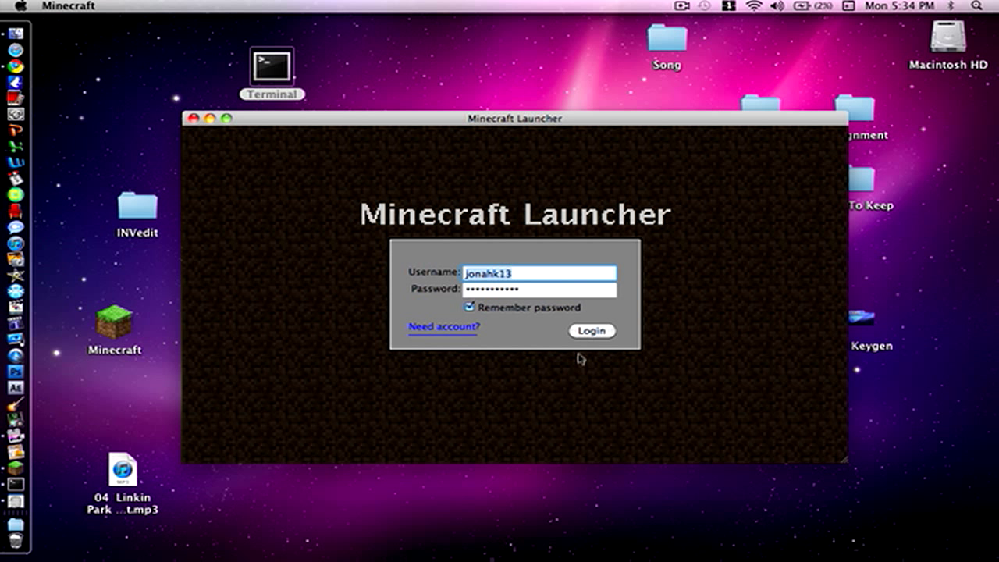
{"action": "left_click", "coordinate": [597, 331]}
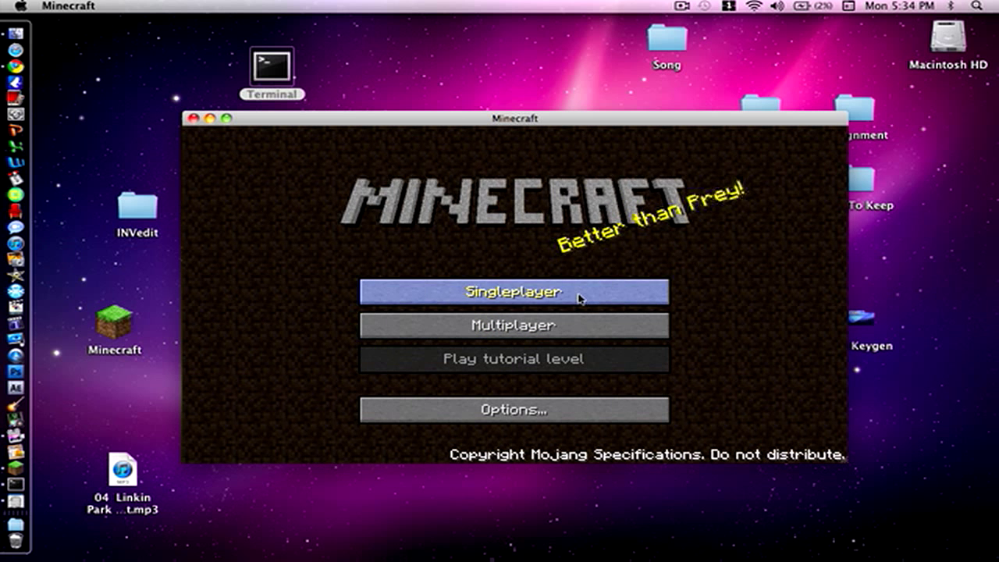
{"action": "left_click", "coordinate": [579, 297]}
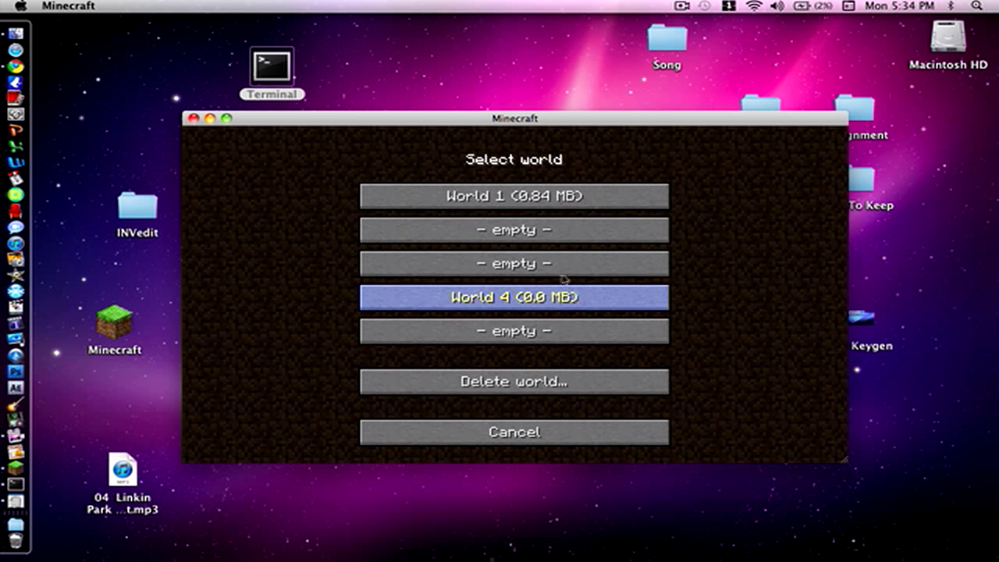
{"action": "left_click", "coordinate": [546, 210]}
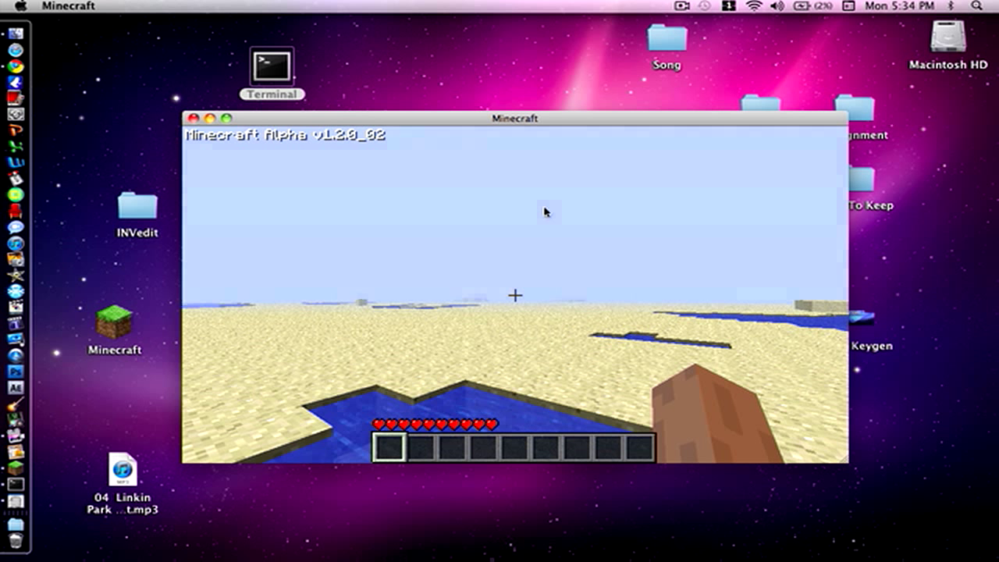
{"action": "key", "text": "e"}
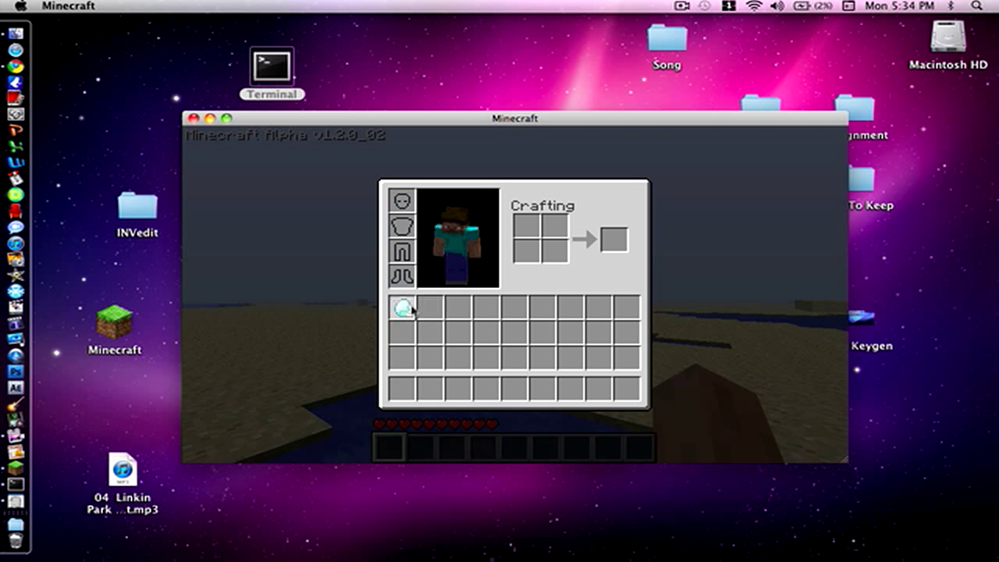